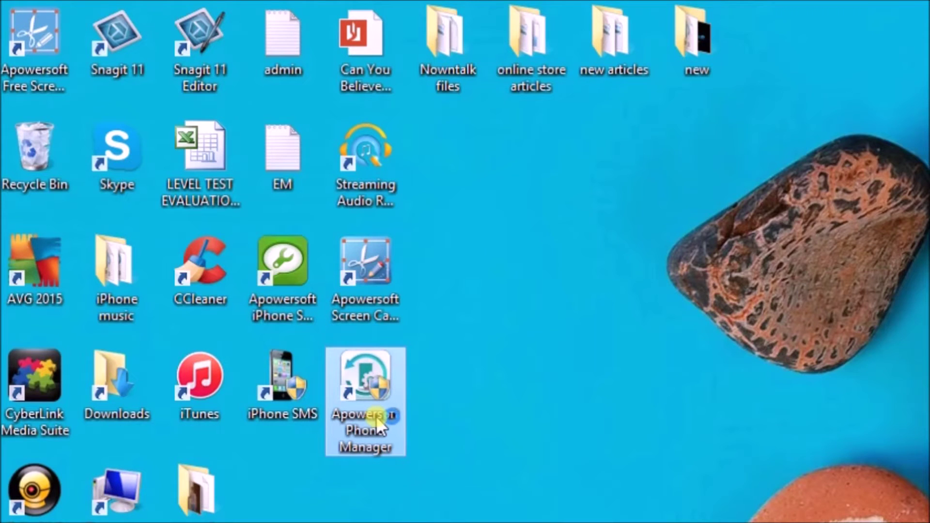
Step: Show the iPhone 6s Ringtone list under Music and start a ringtone import
left_click(556, 434)
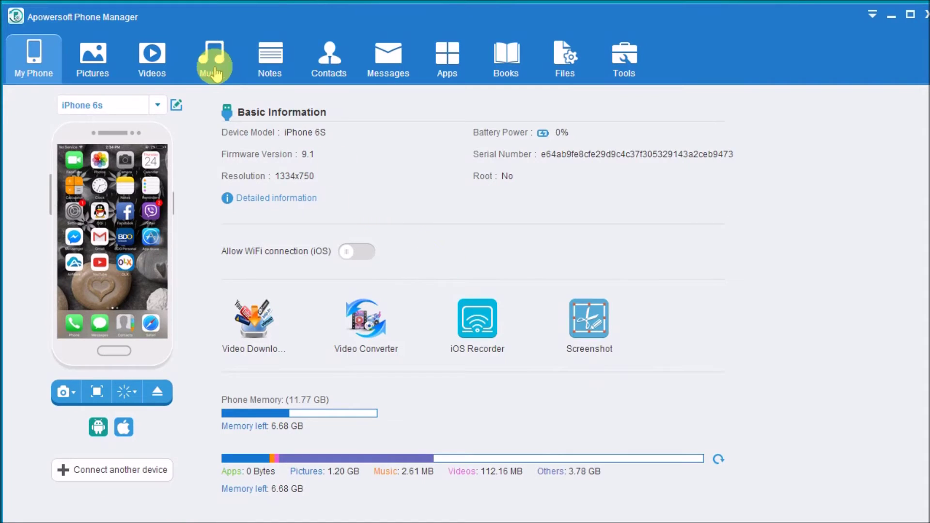
left_click(212, 72)
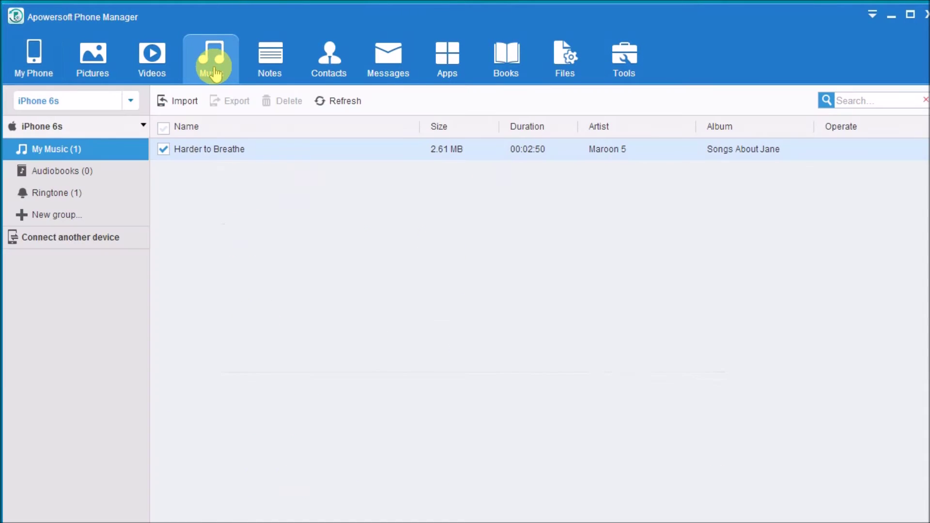
left_click(75, 196)
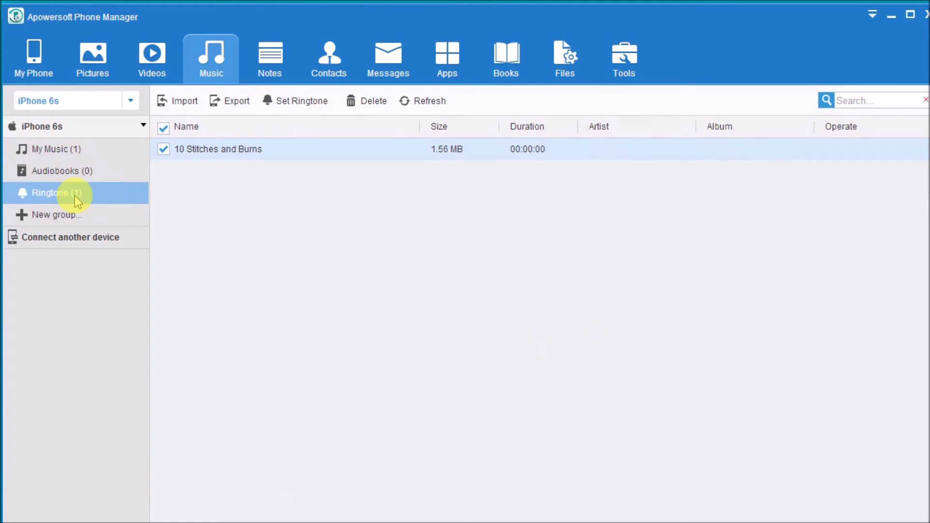
left_click(179, 103)
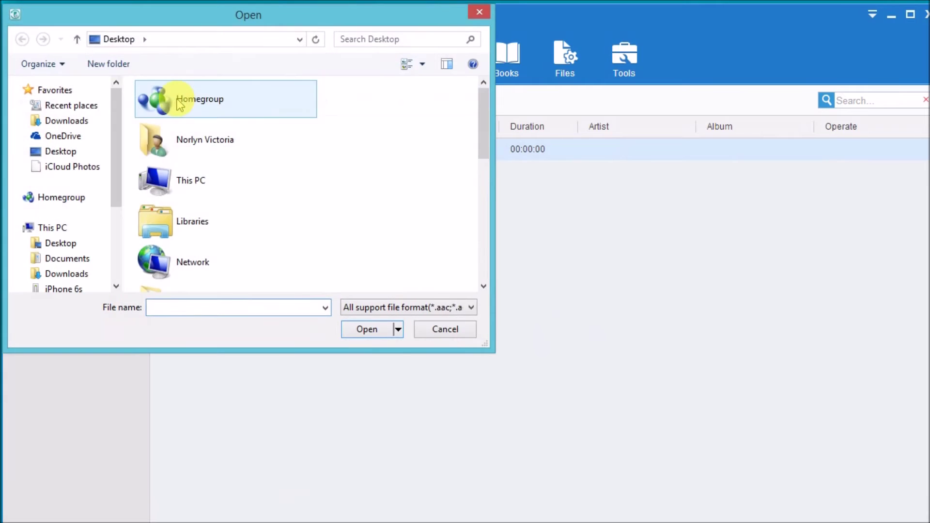
Step: Import 'One missed call ringtone.m4a' from the Desktop
left_click_drag(483, 134, 482, 280)
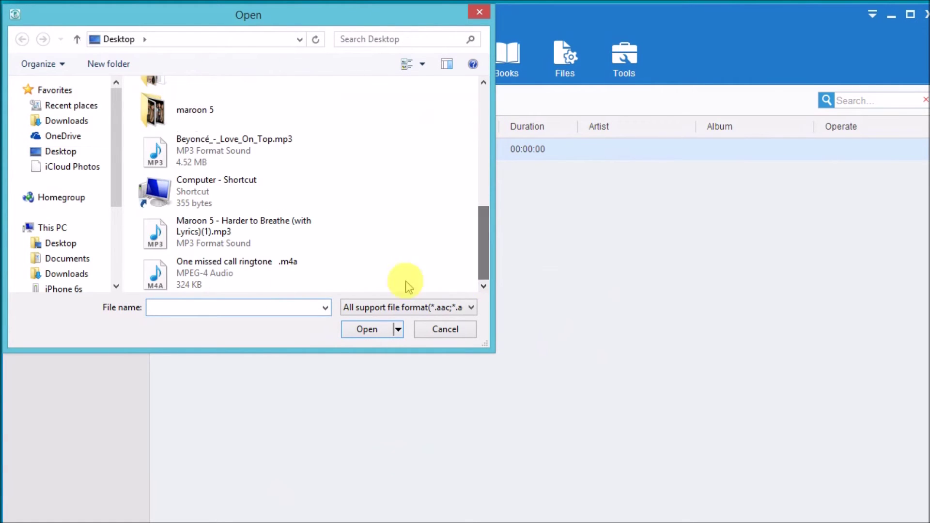
left_click(249, 281)
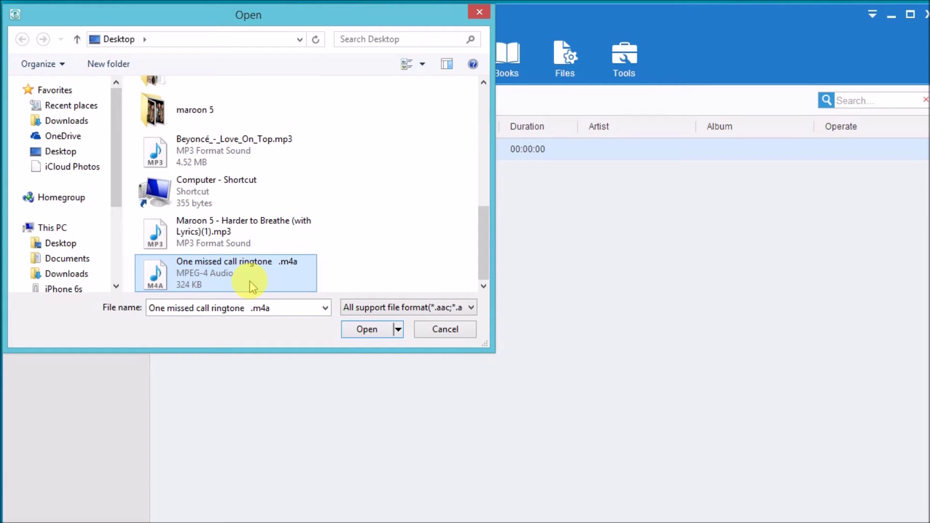
left_click(367, 330)
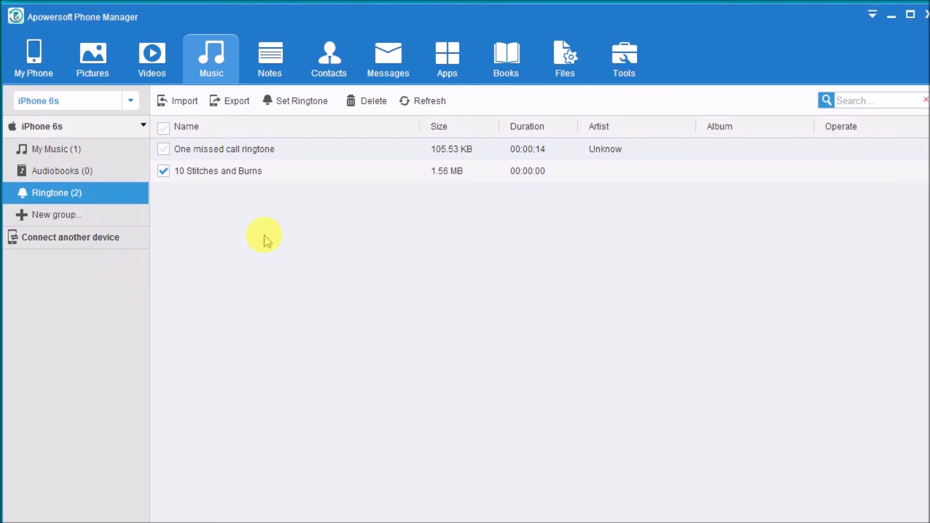
Step: Return to the iPhone 6s overview page once the ringtone list shows two items
left_click(41, 72)
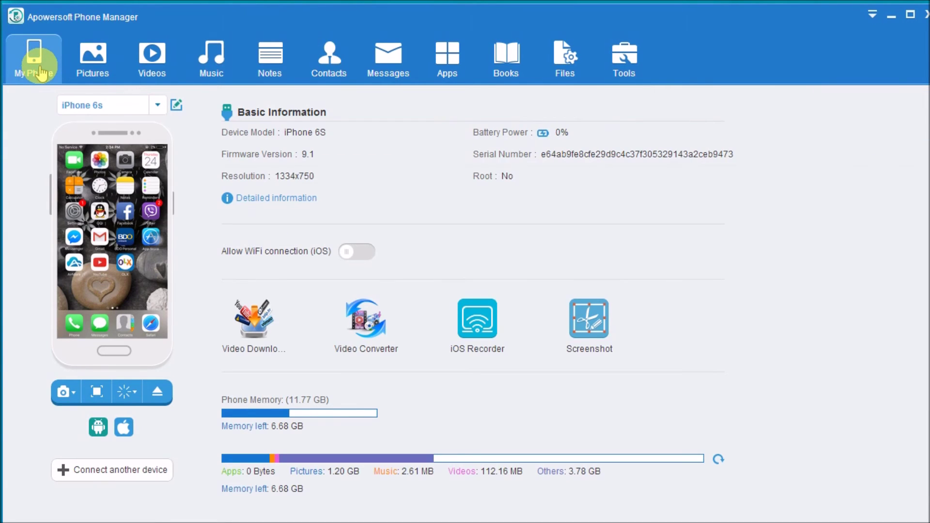
Step: Disconnect the iPhone 6s from Phone Manager
left_click(159, 395)
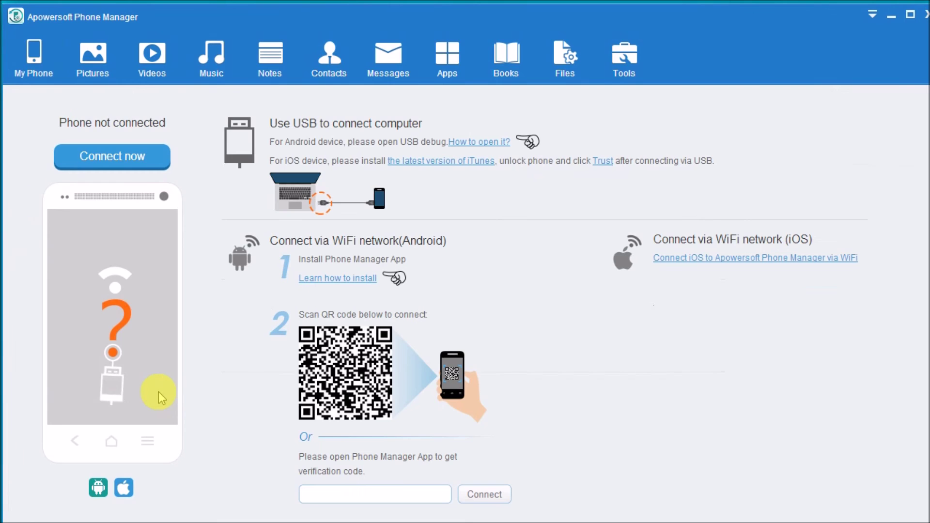